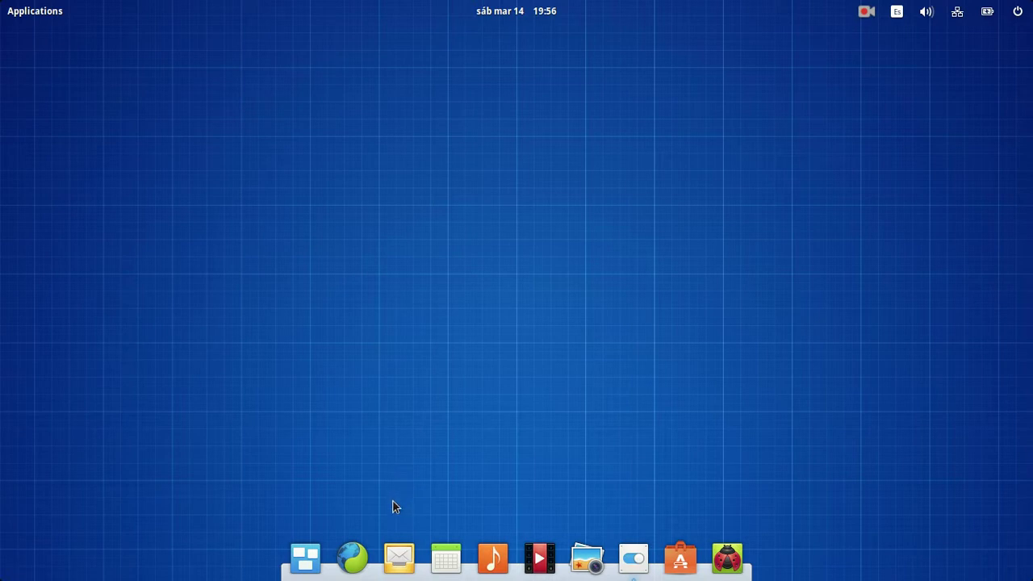
# Open the Midori web browser and close its Applications side panel.
pyautogui.click(352, 565)
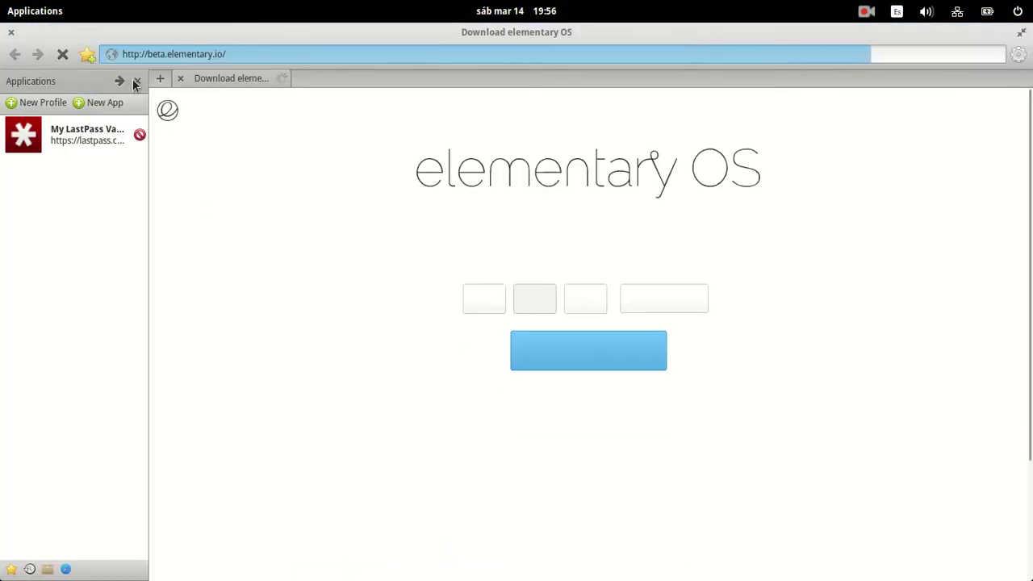
pyautogui.click(137, 81)
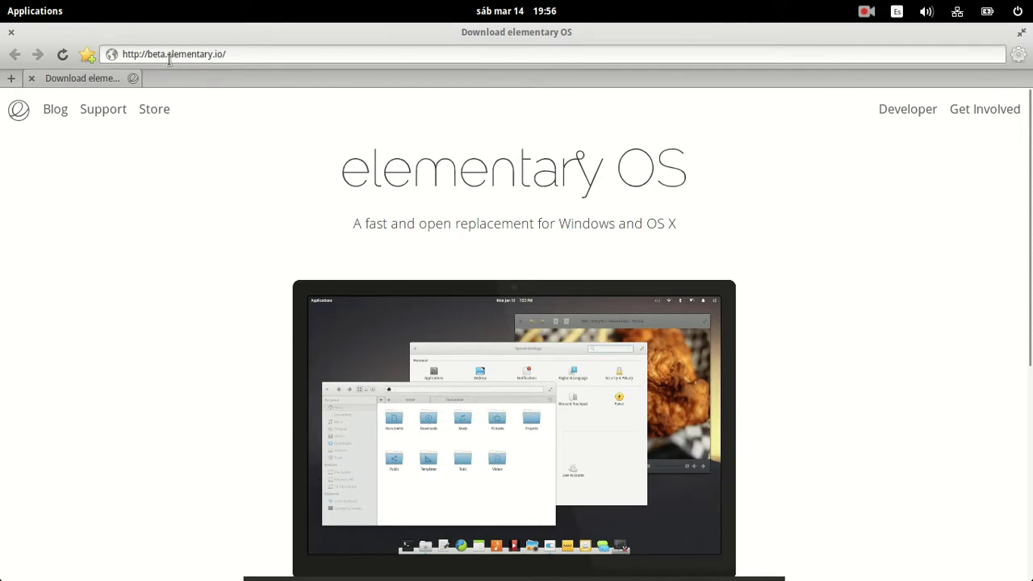
pyautogui.moveTo(164, 59); pyautogui.dragTo(154, 61)
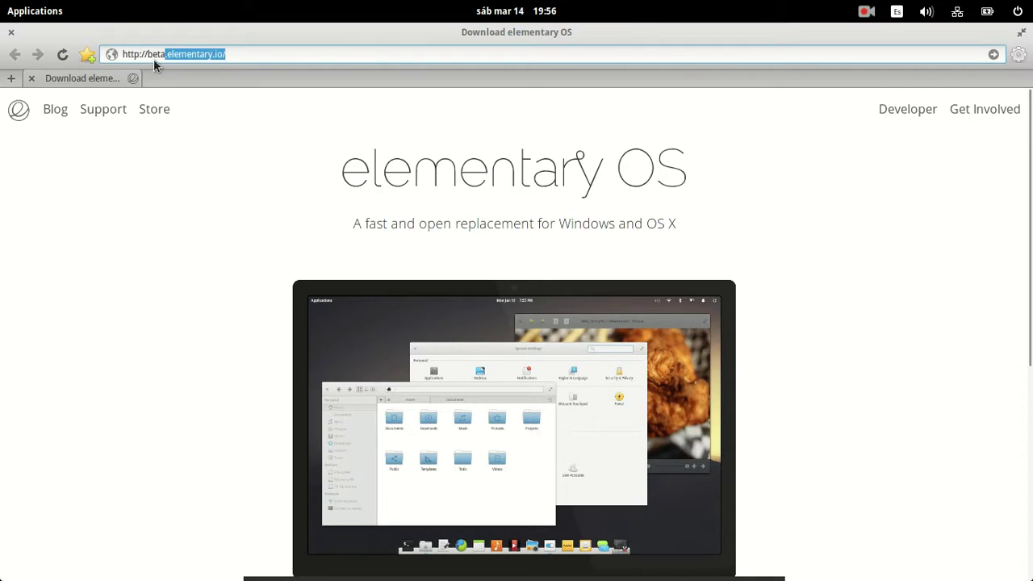
pyautogui.press('Left')
pyautogui.press('Delete')
pyautogui.press('BackSpace')
pyautogui.press('BackSpace')
pyautogui.press('BackSpace')
pyautogui.press('BackSpace')
pyautogui.press('Return')
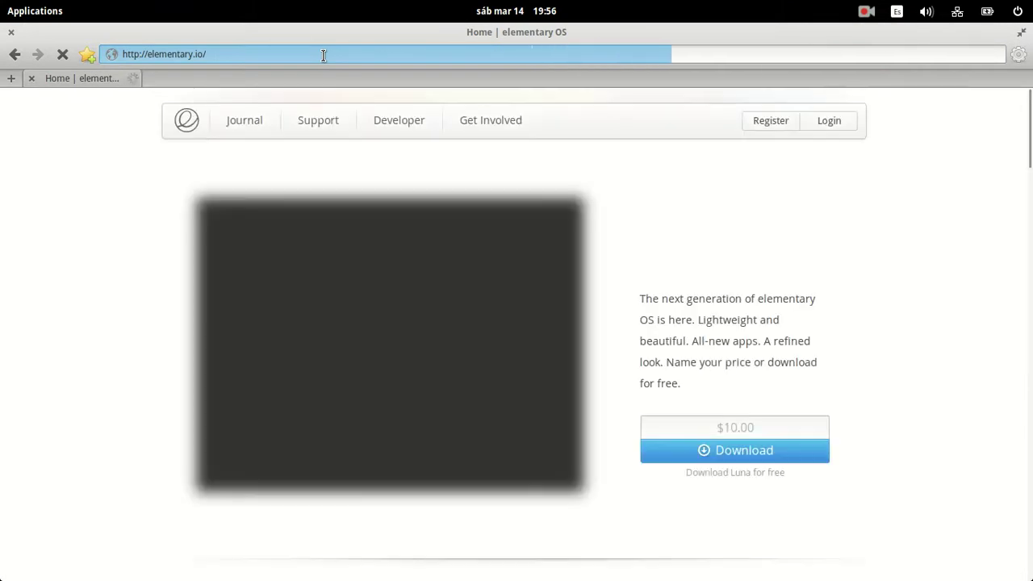
# Look over the Luna home page, play its embedded introduction video and pause it at 0:12.
pyautogui.scroll(-3, 422, 307)
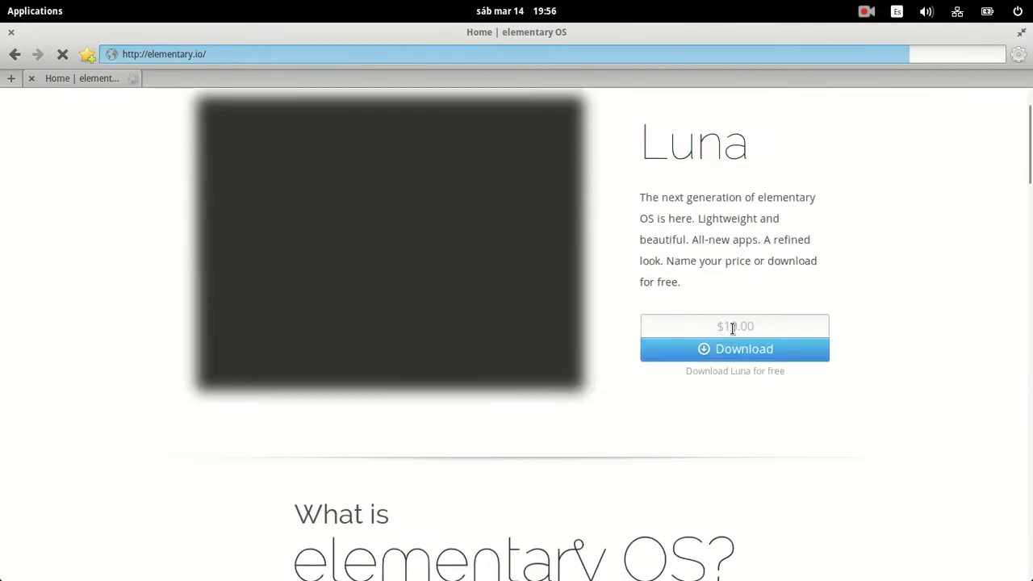
pyautogui.scroll(-4, 633, 389)
pyautogui.scroll(2, 633, 391)
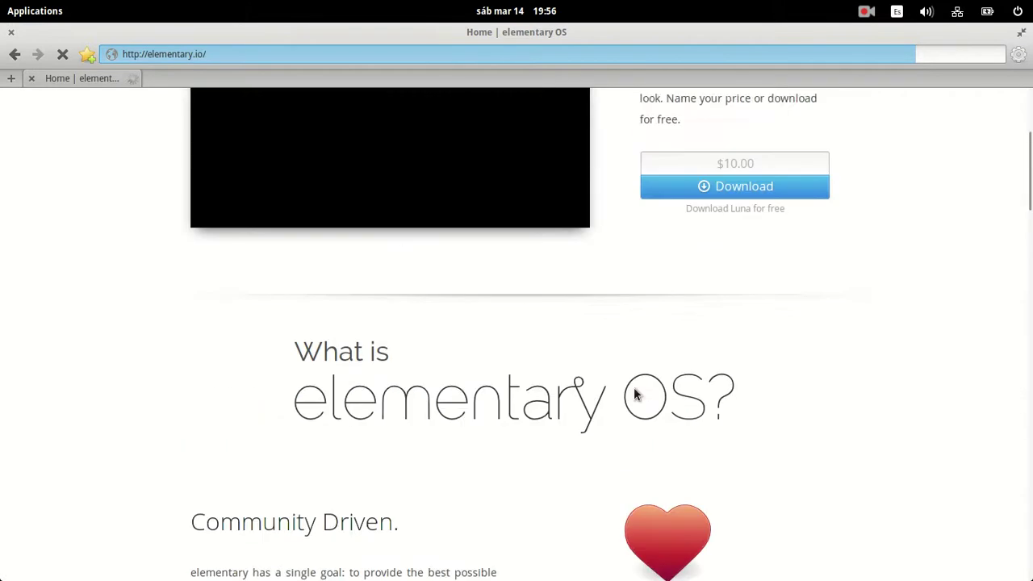
pyautogui.scroll(3, 633, 393)
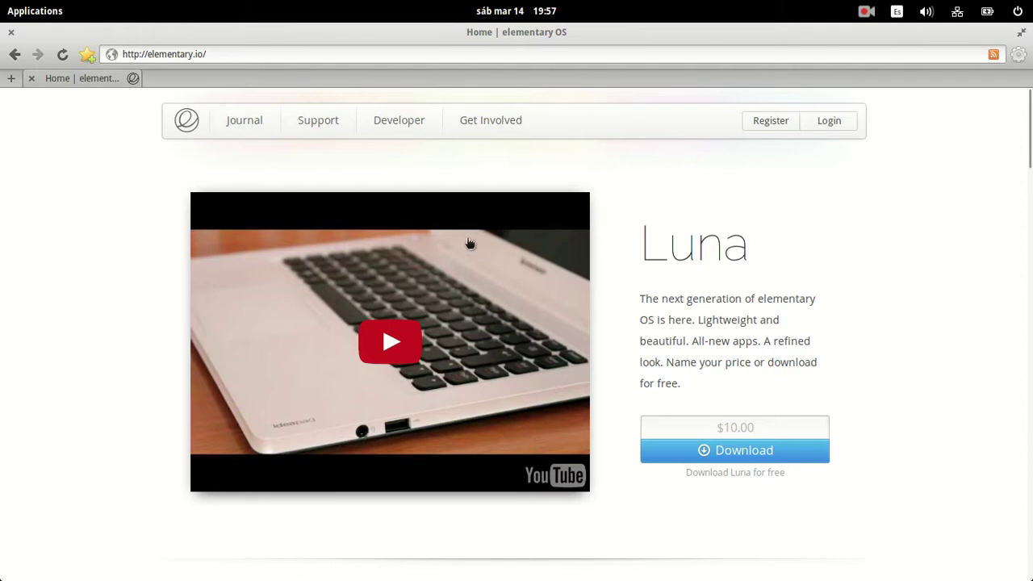
pyautogui.click(390, 359)
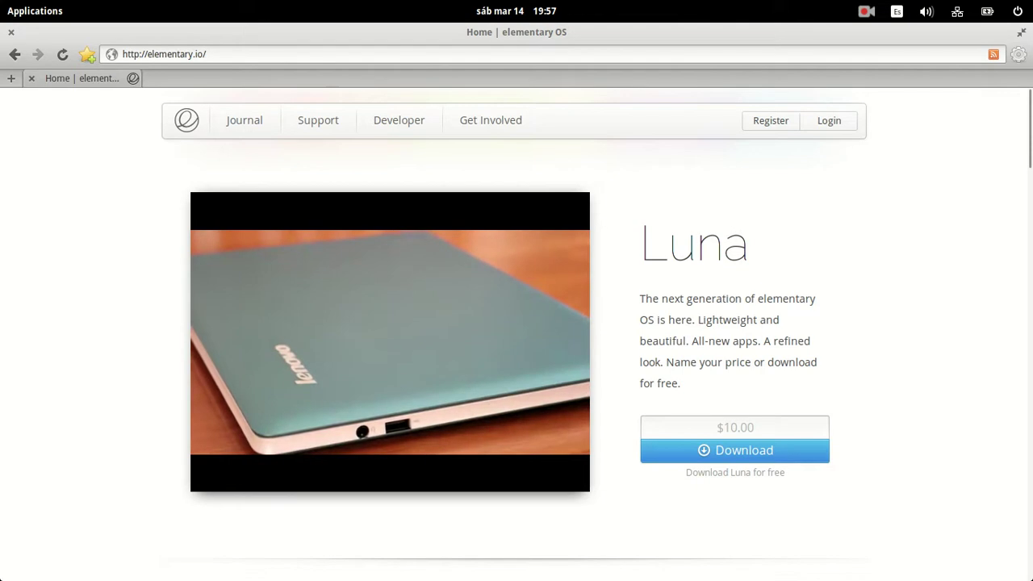
pyautogui.moveTo(304, 471)
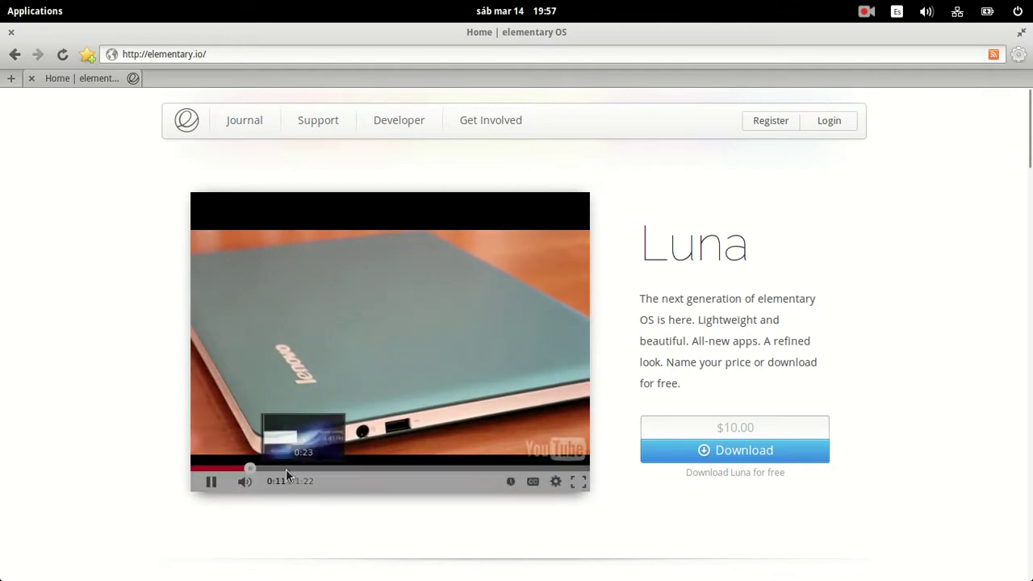
pyautogui.click(212, 484)
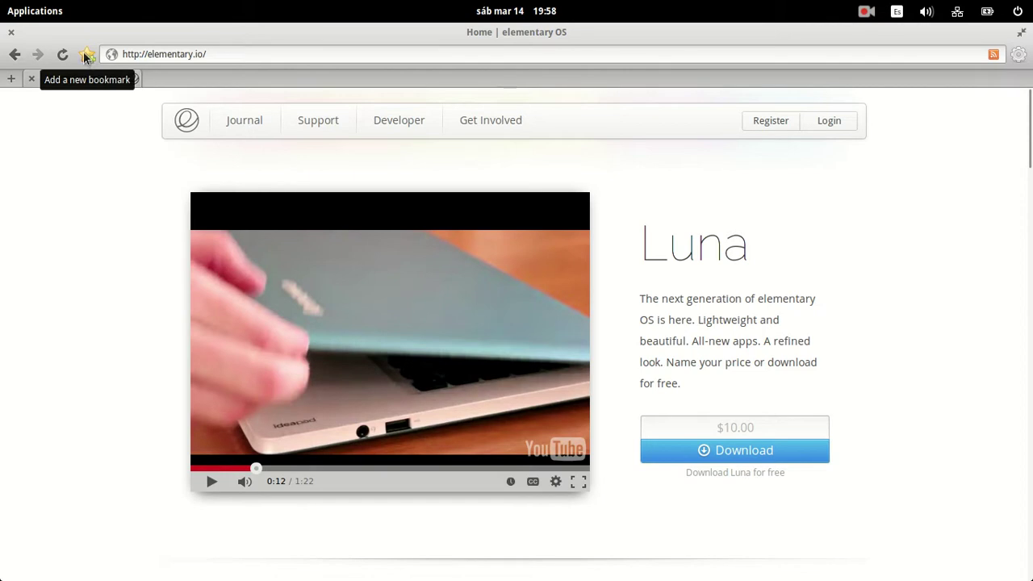
# View the web page's news feed address and dismiss the New feed message.
pyautogui.click(993, 56)
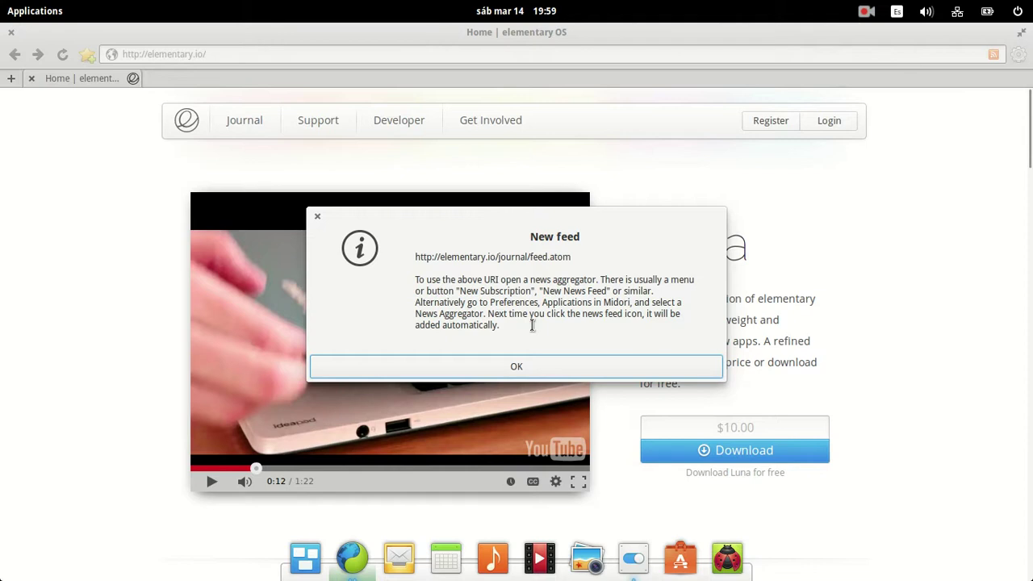
pyautogui.click(520, 367)
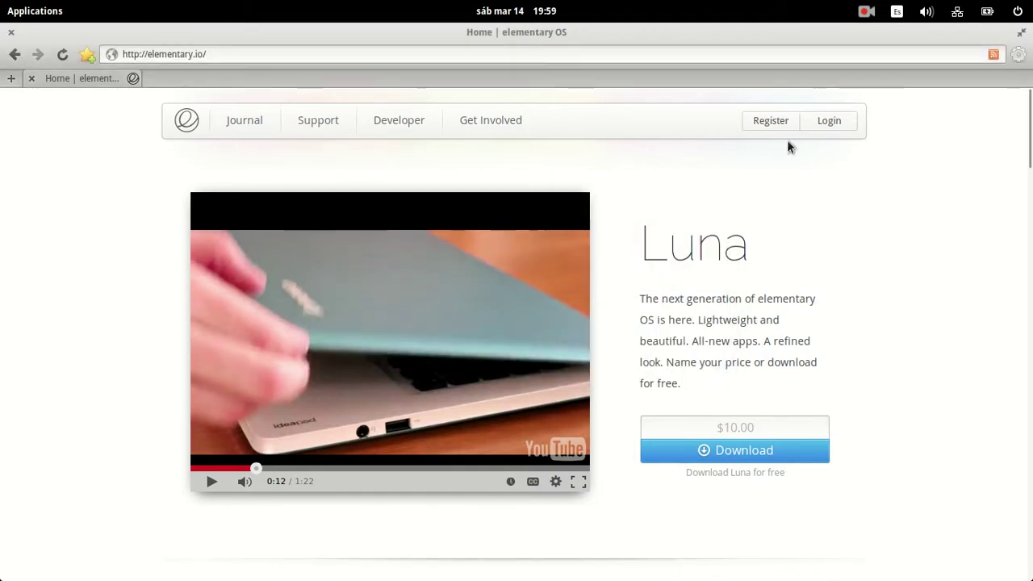
# Show the Bookmarks, History and Transfers side panels one after another from the browser's main options.
pyautogui.click(1020, 62)
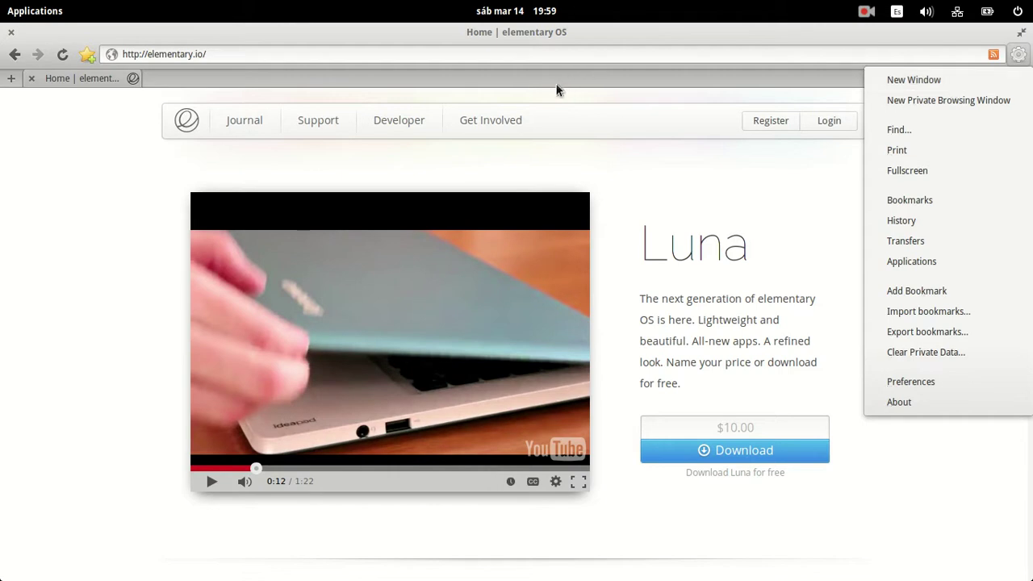
pyautogui.click(933, 201)
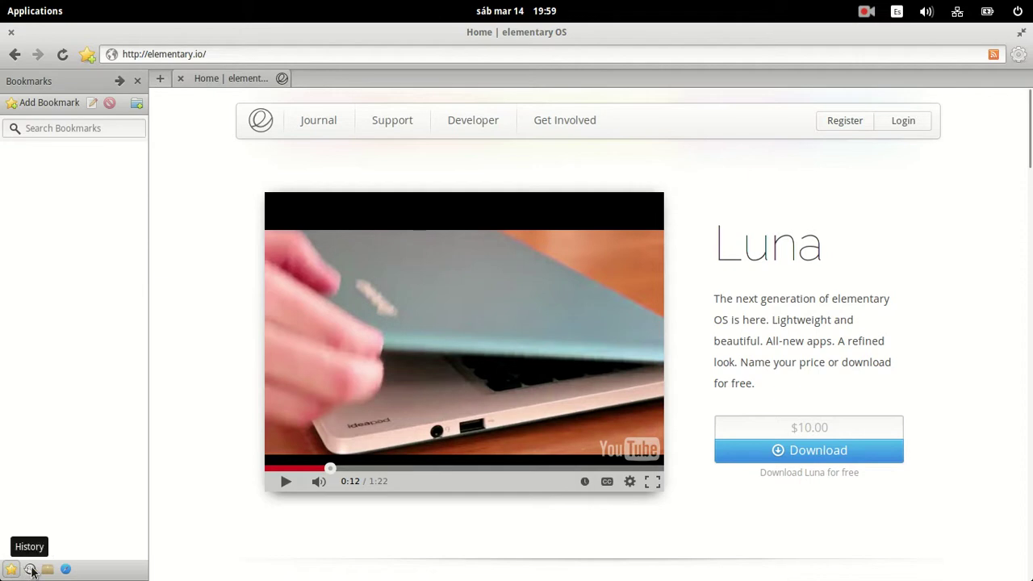
pyautogui.click(1018, 55)
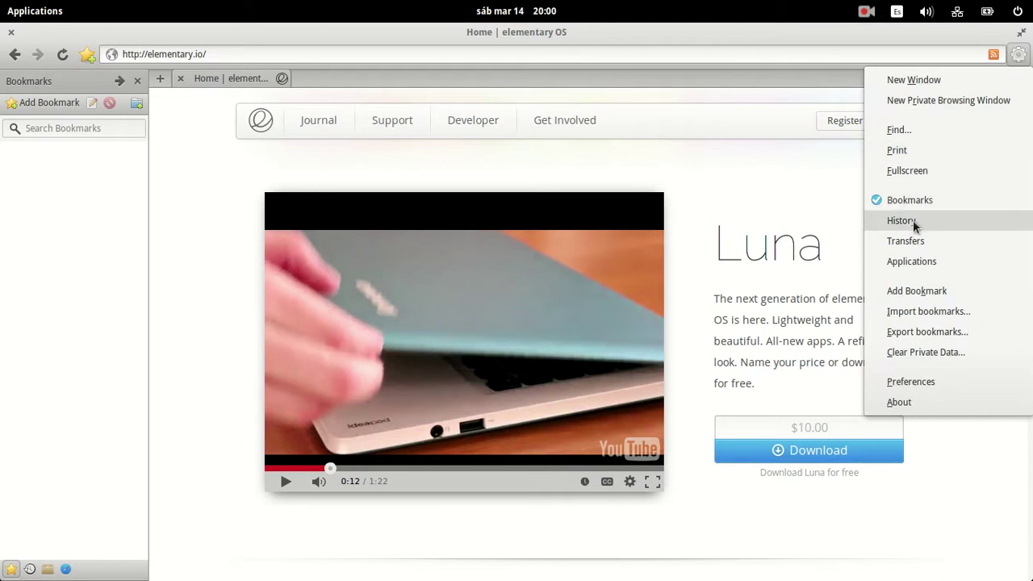
pyautogui.click(914, 221)
pyautogui.click(1018, 54)
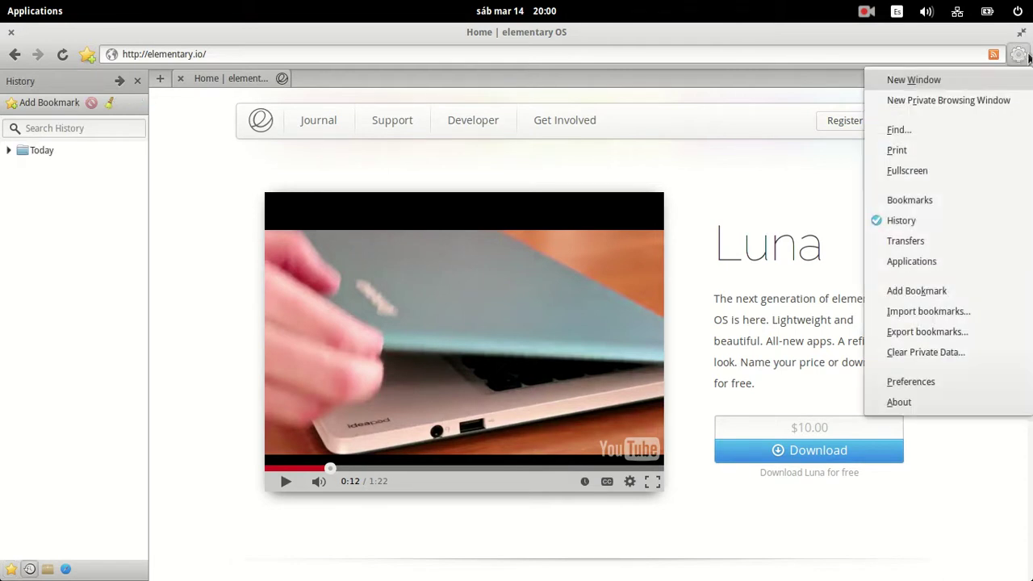
pyautogui.click(903, 241)
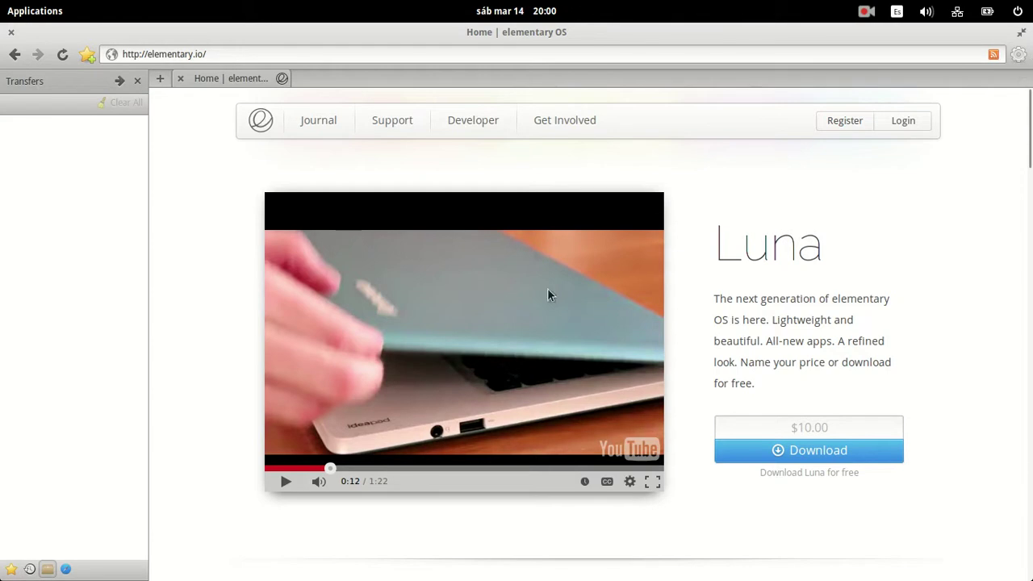
# Switch the open side panel through Bookmarks, History and Transfers, ending on Applications.
pyautogui.click(10, 570)
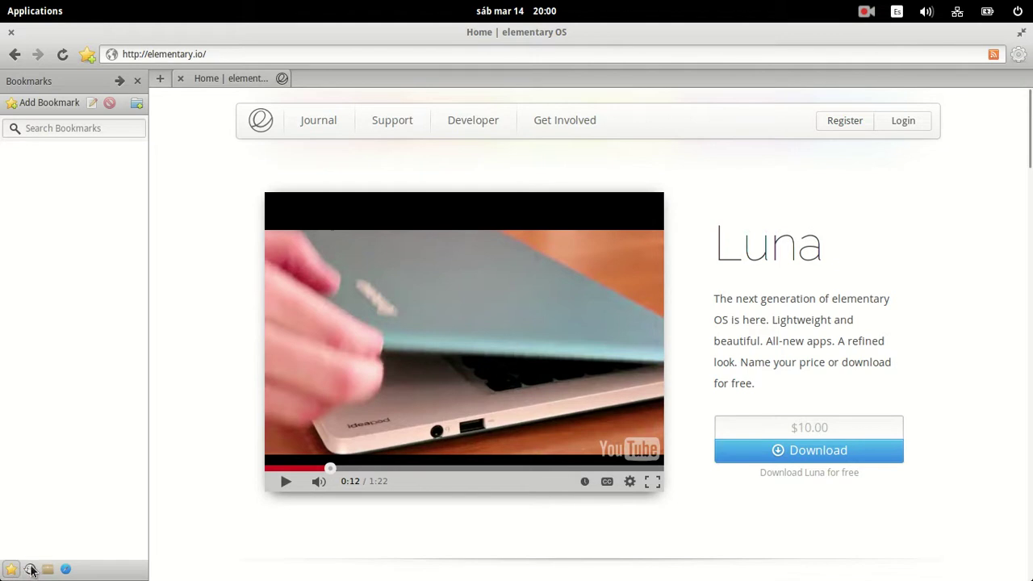
pyautogui.click(30, 569)
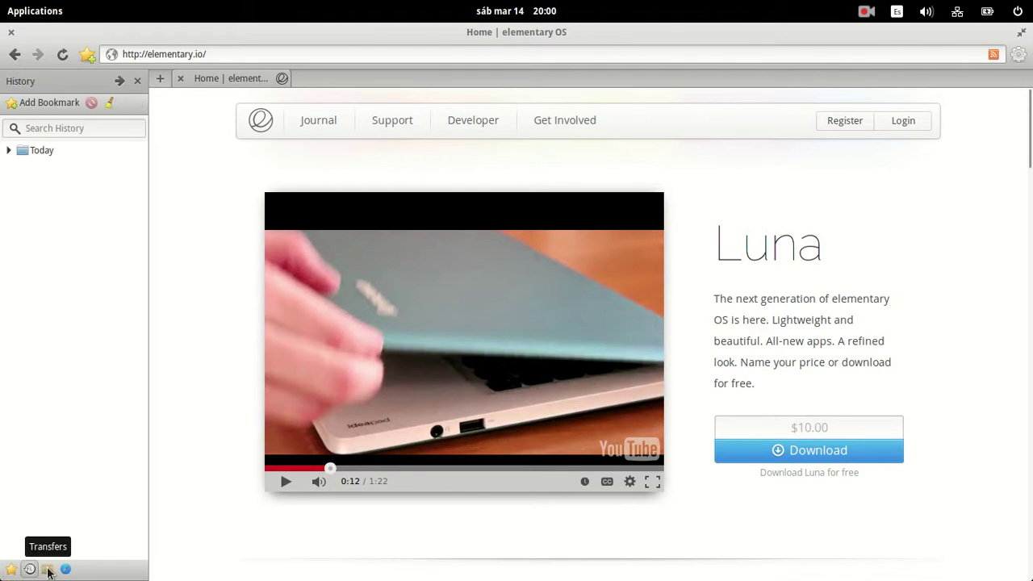
pyautogui.click(48, 569)
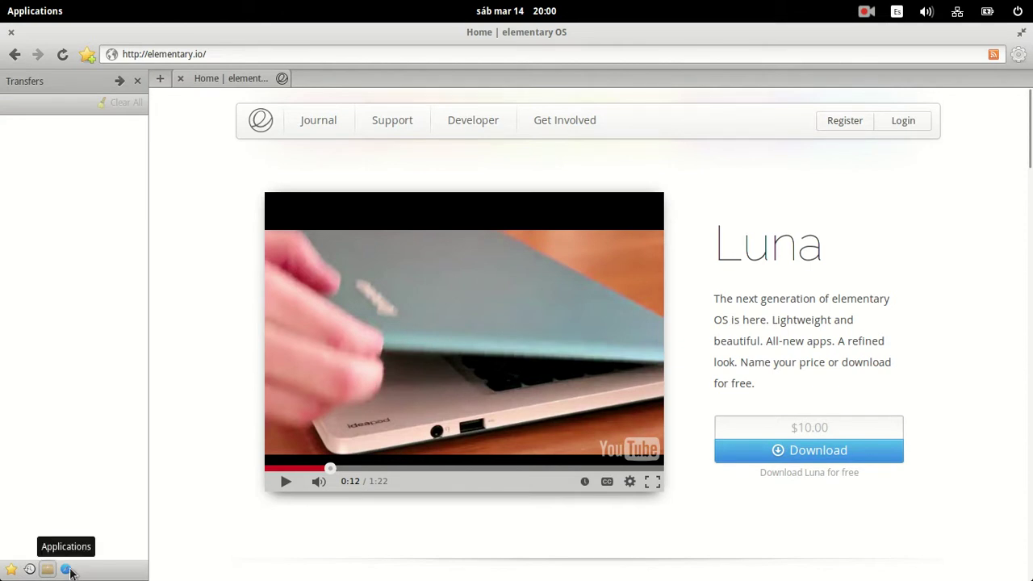
pyautogui.click(66, 569)
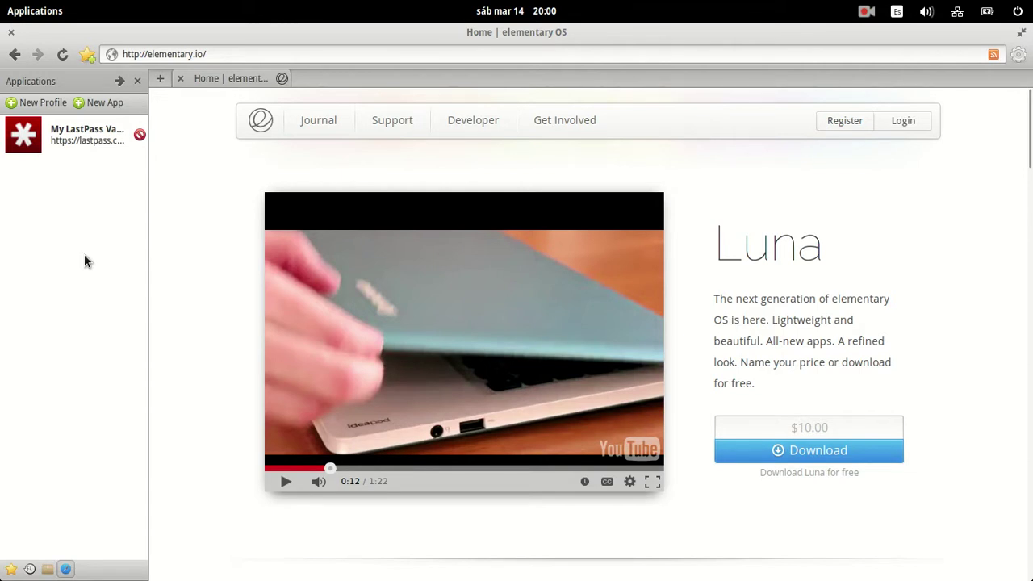
# View the My LastPass Vault web app in a maximized window, close it, and check its entry in the system's application launcher.
pyautogui.click(67, 137)
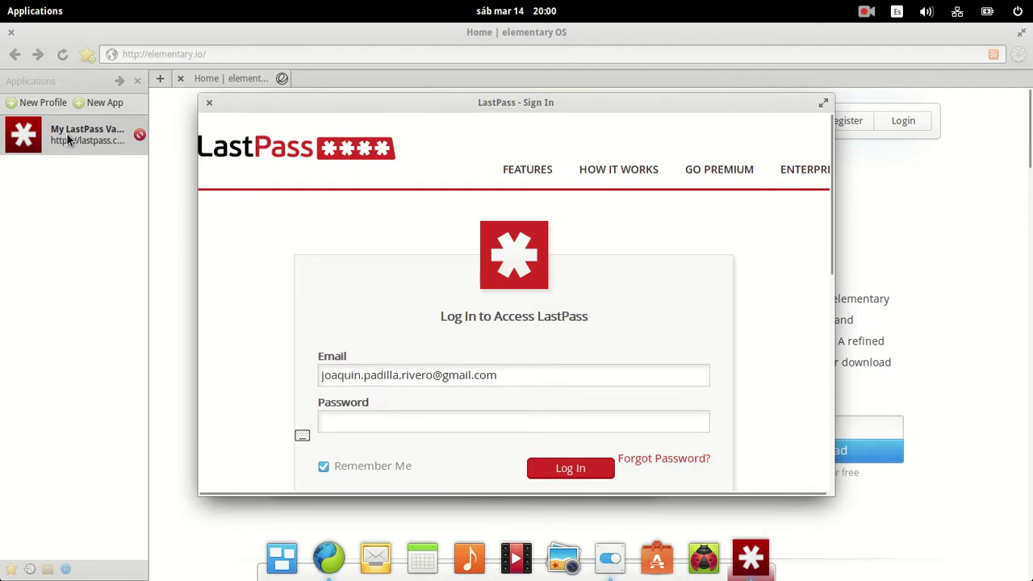
pyautogui.doubleClick(369, 101)
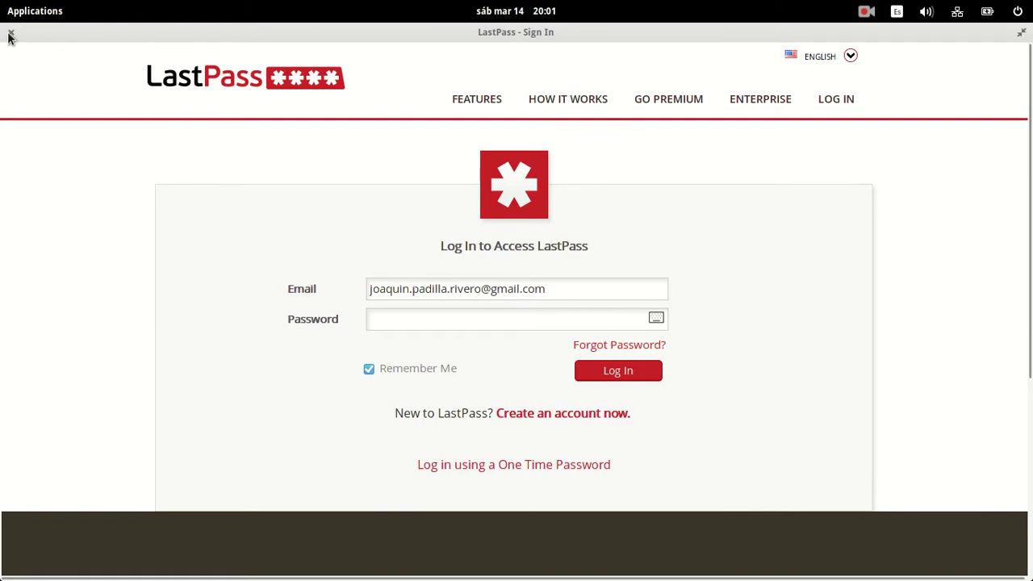
pyautogui.click(10, 33)
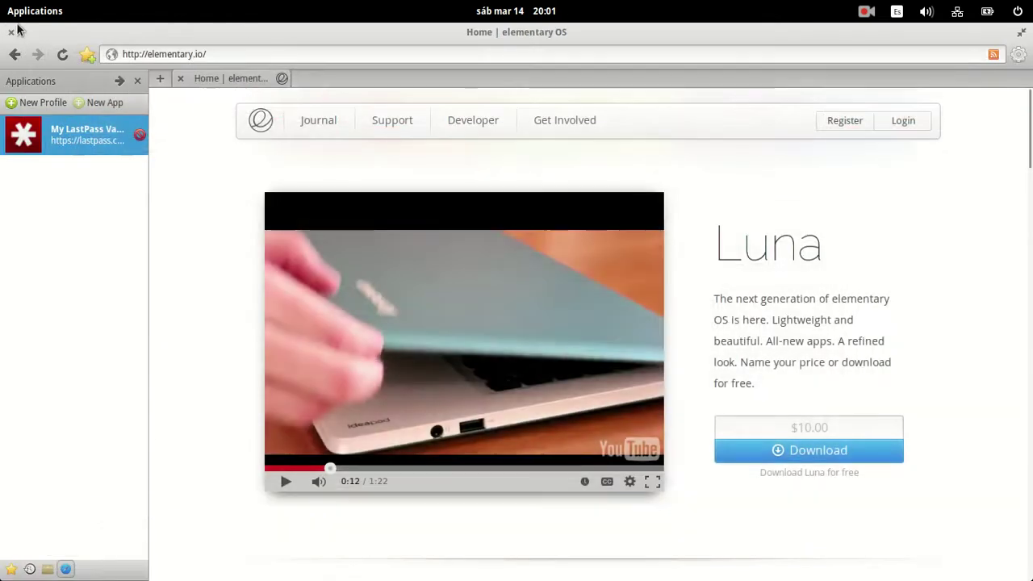
pyautogui.click(37, 14)
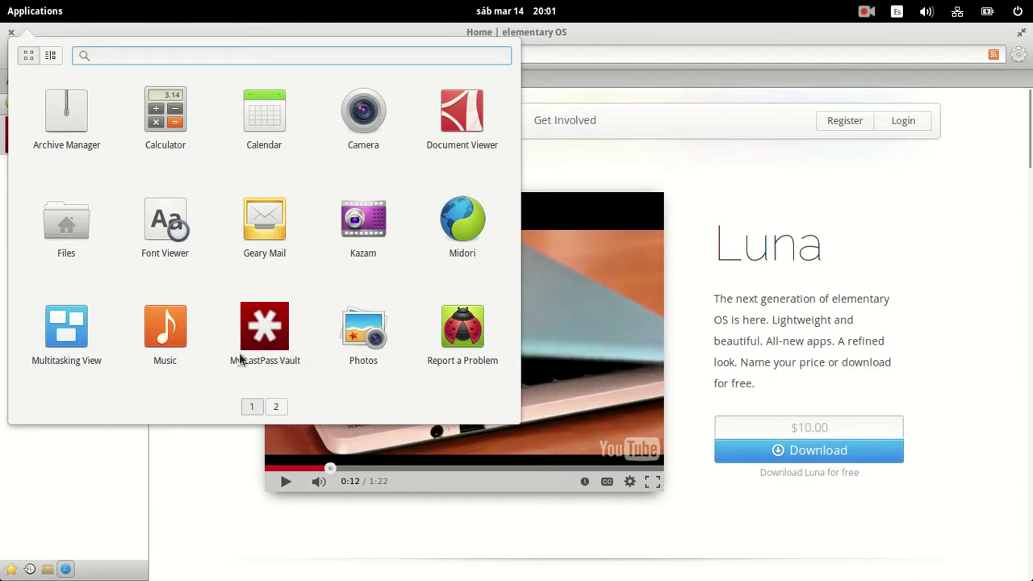
pyautogui.click(188, 465)
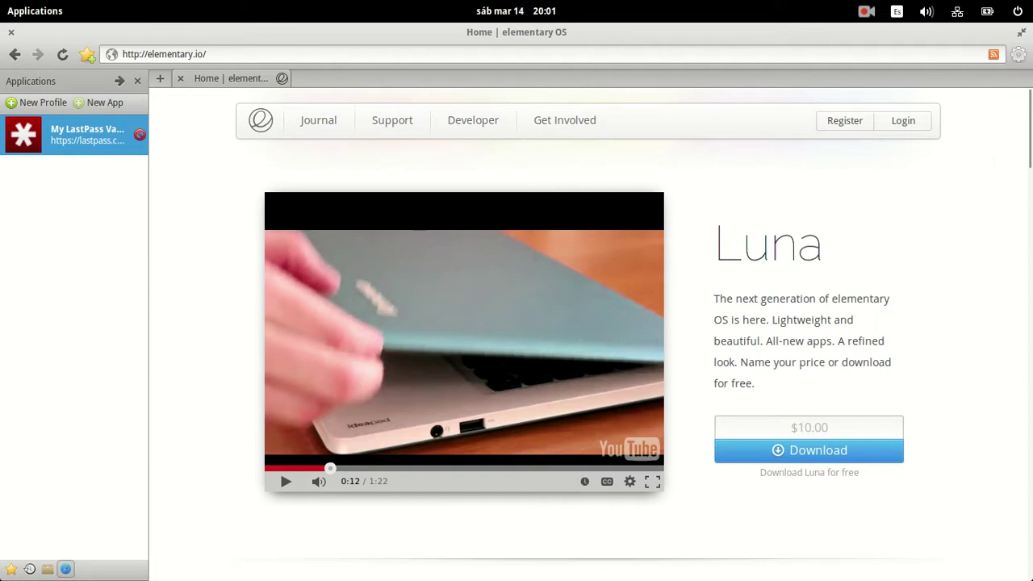
# Clear all the browser's private data, including tabs, history, logins, cookies, cache and website icons, and close the Applications side panel.
pyautogui.click(1018, 59)
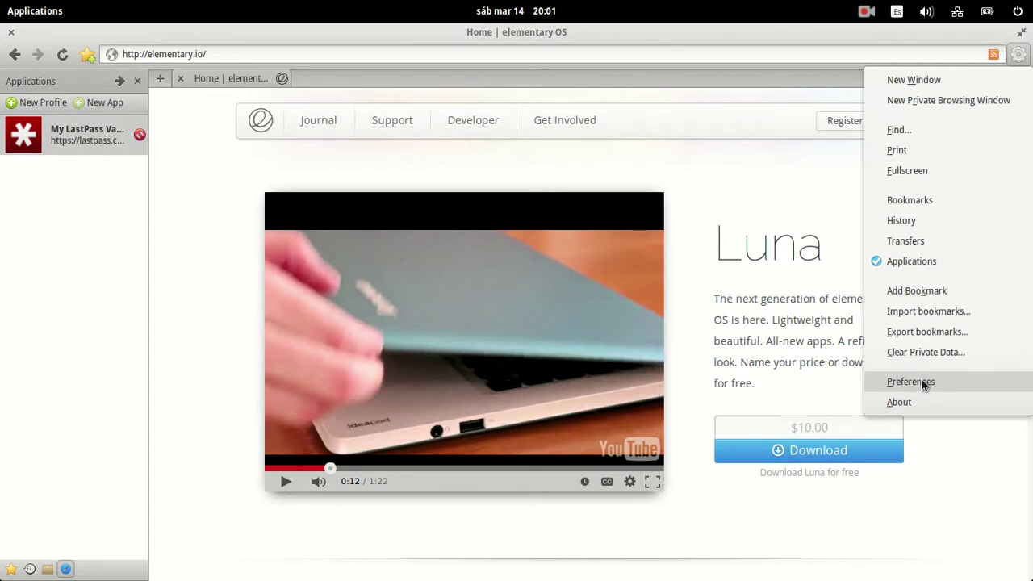
pyautogui.click(925, 354)
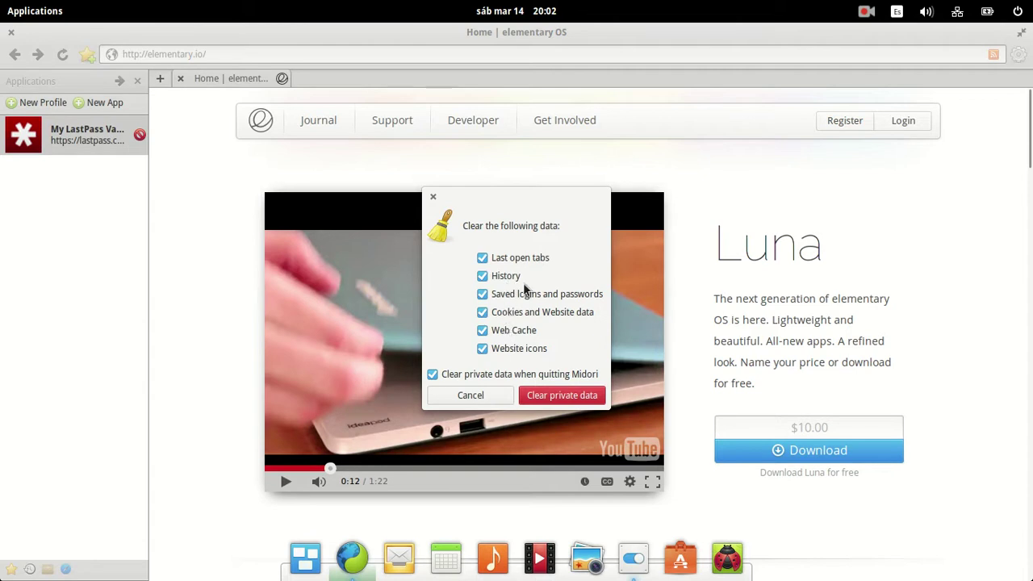
pyautogui.click(537, 395)
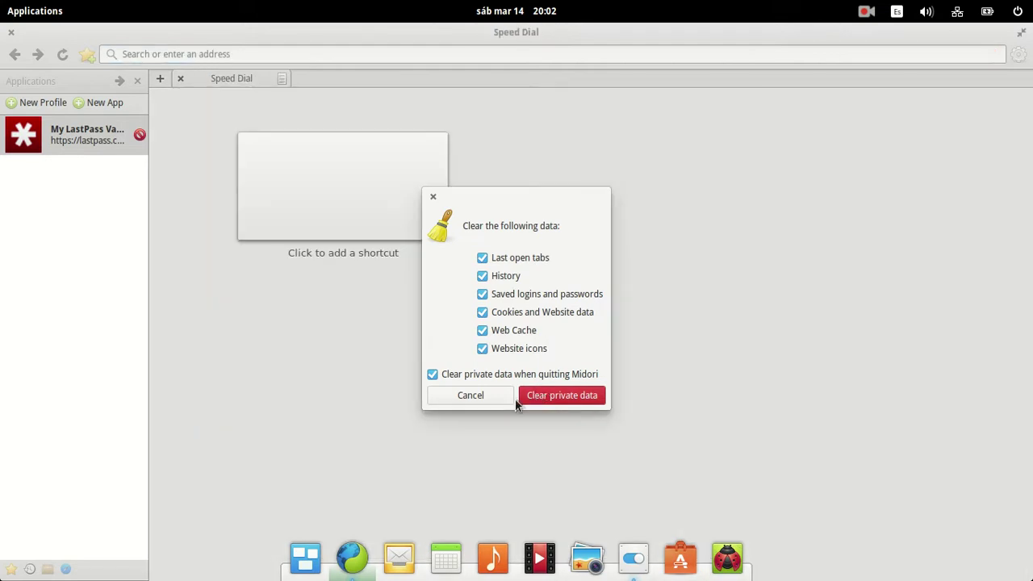
pyautogui.click(476, 397)
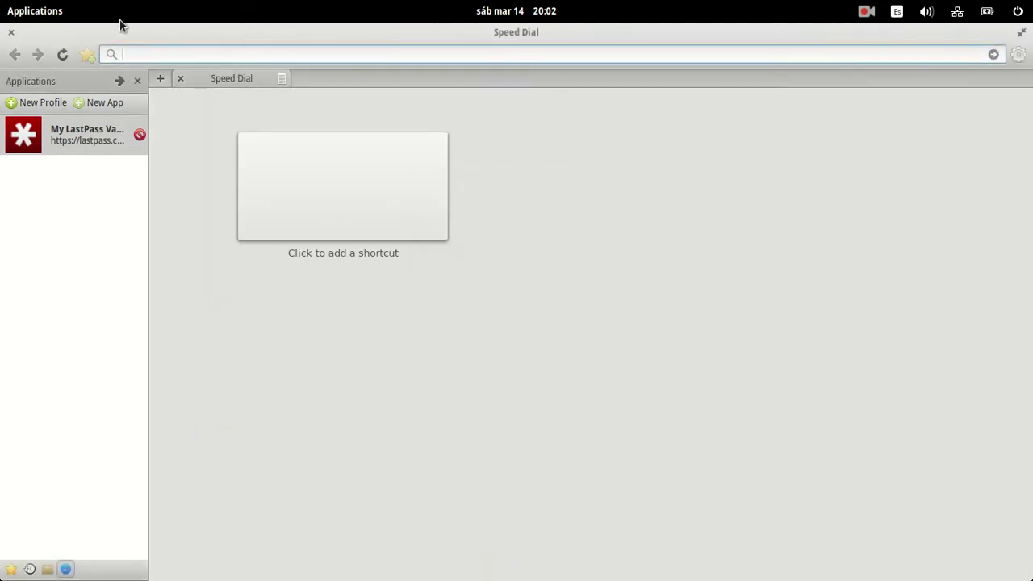
pyautogui.click(137, 81)
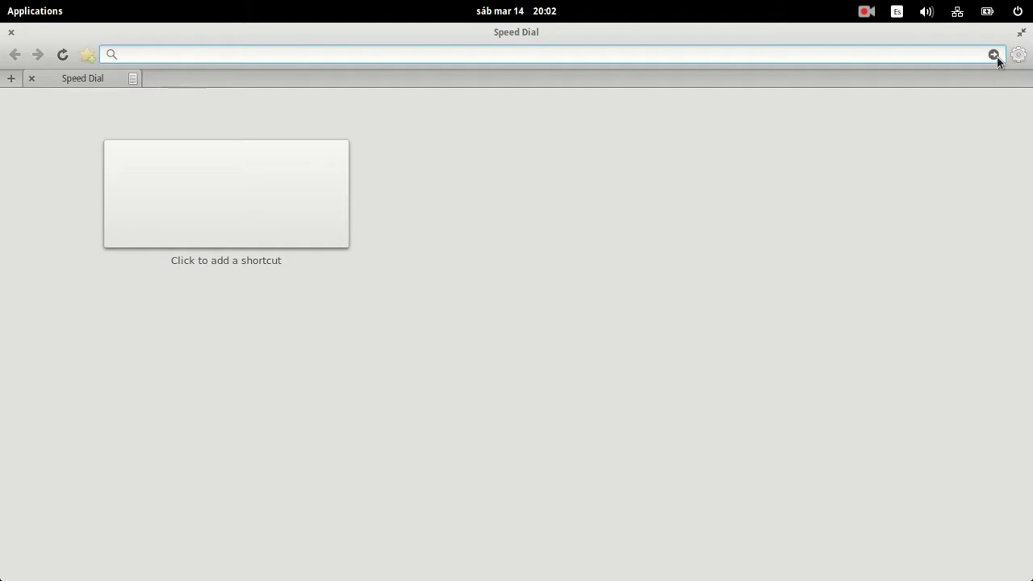
# Examine the Startup, Behavior, Browsing, Network, Privacy and Extensions settings in the browser preferences, and close them without changes.
pyautogui.click(1017, 54)
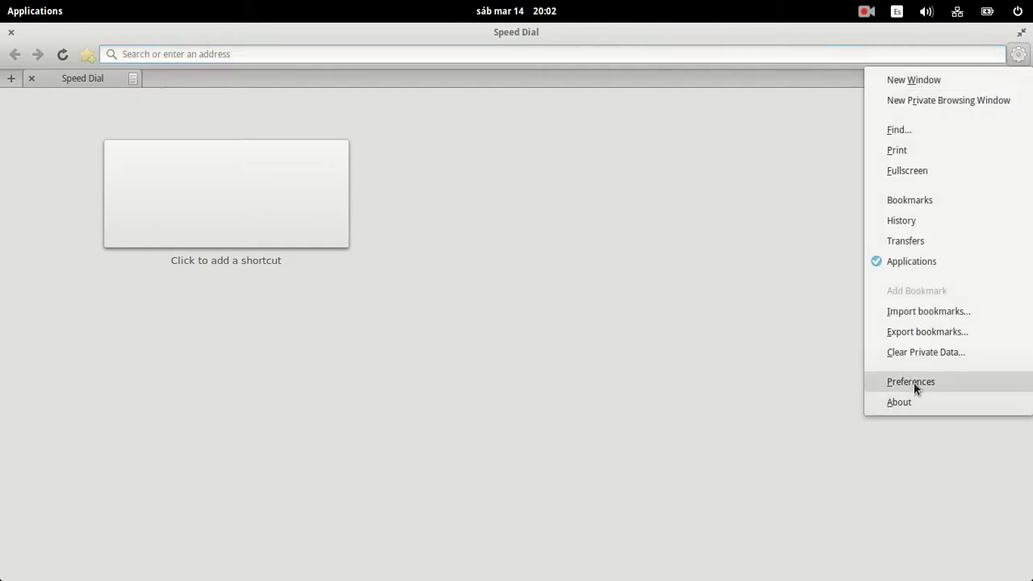
pyautogui.click(913, 384)
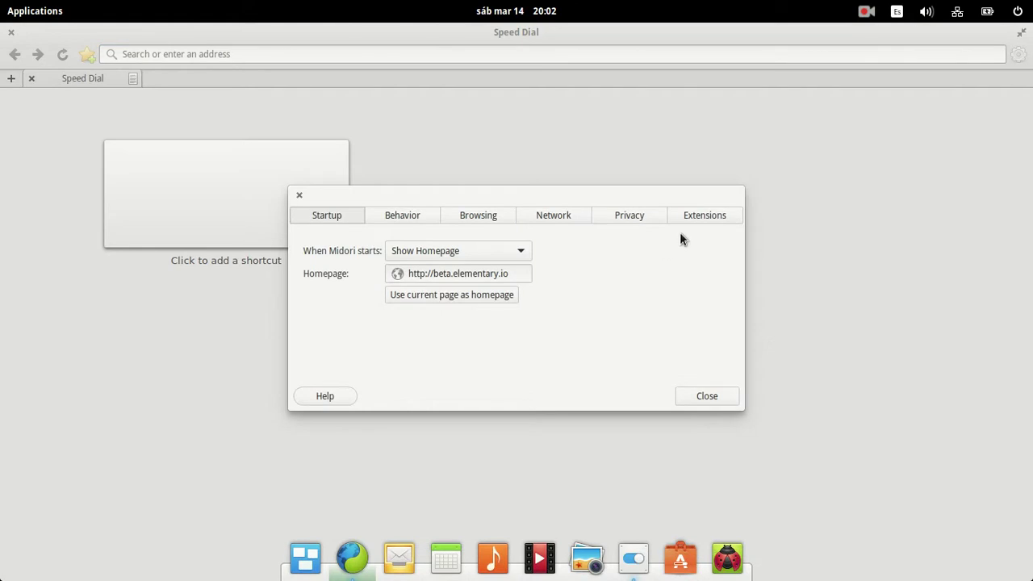
pyautogui.click(384, 221)
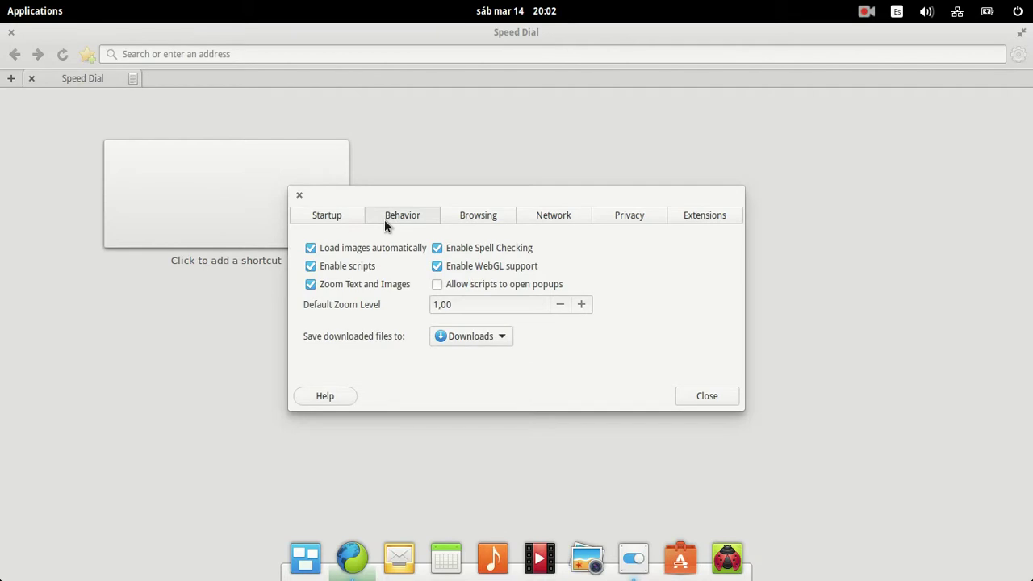
pyautogui.click(488, 220)
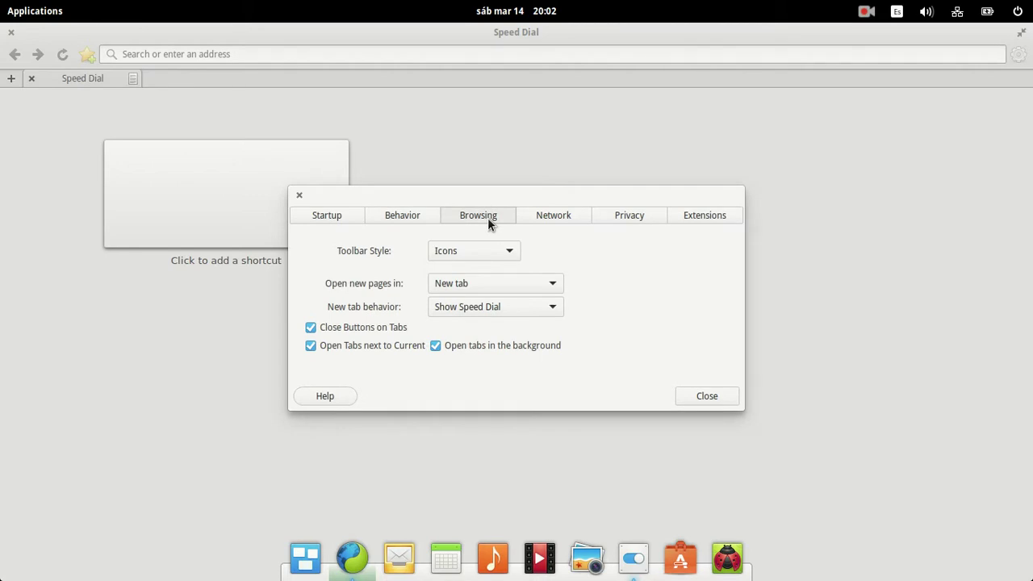
pyautogui.click(543, 218)
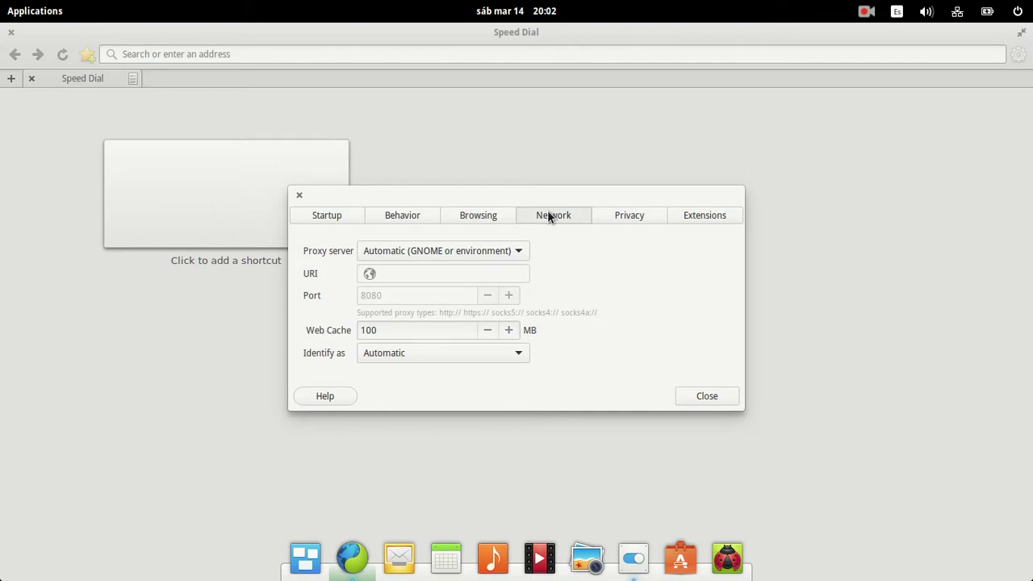
pyautogui.click(608, 212)
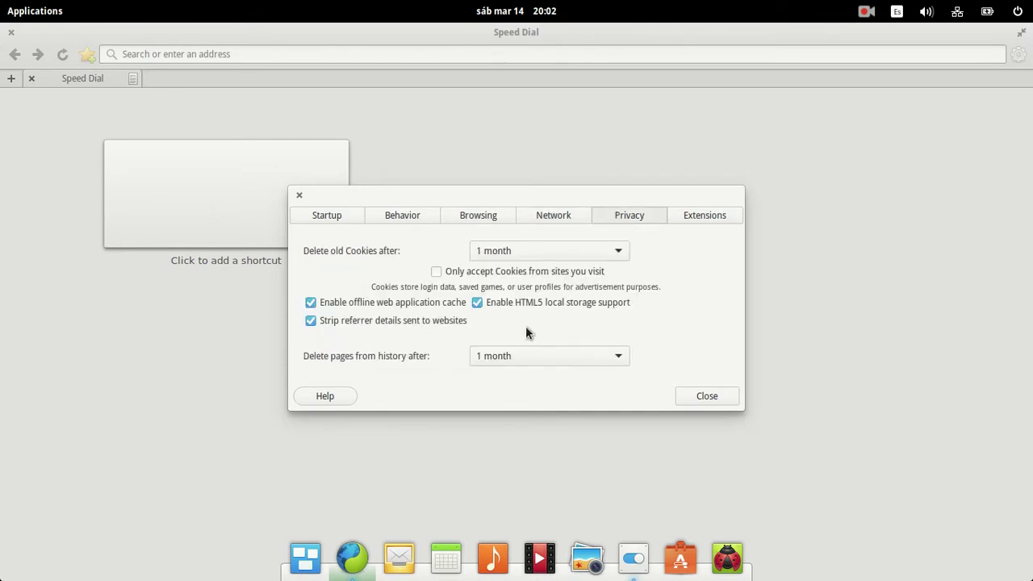
pyautogui.click(709, 217)
pyautogui.scroll(-10, 386, 342)
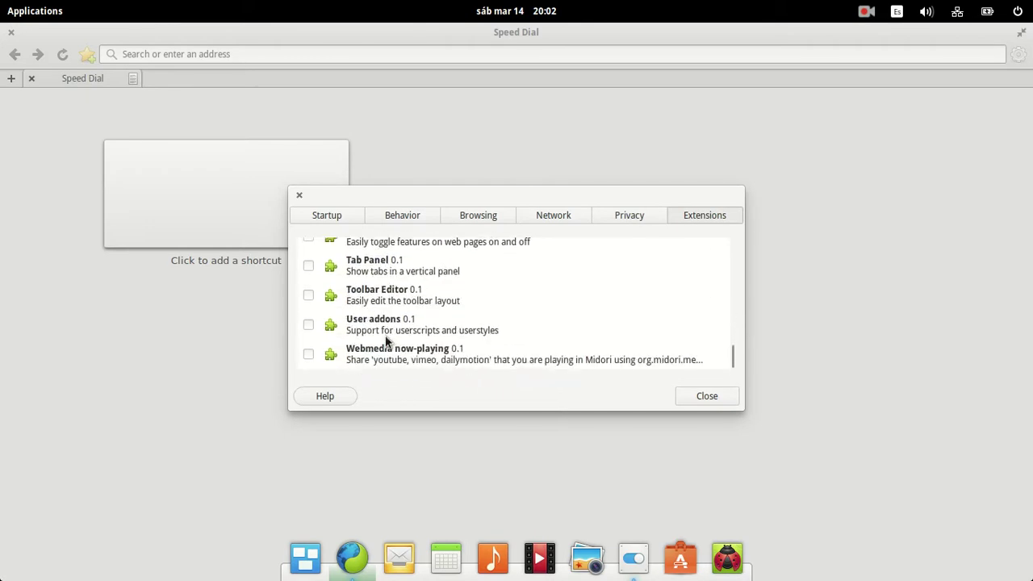
pyautogui.scroll(10, 384, 340)
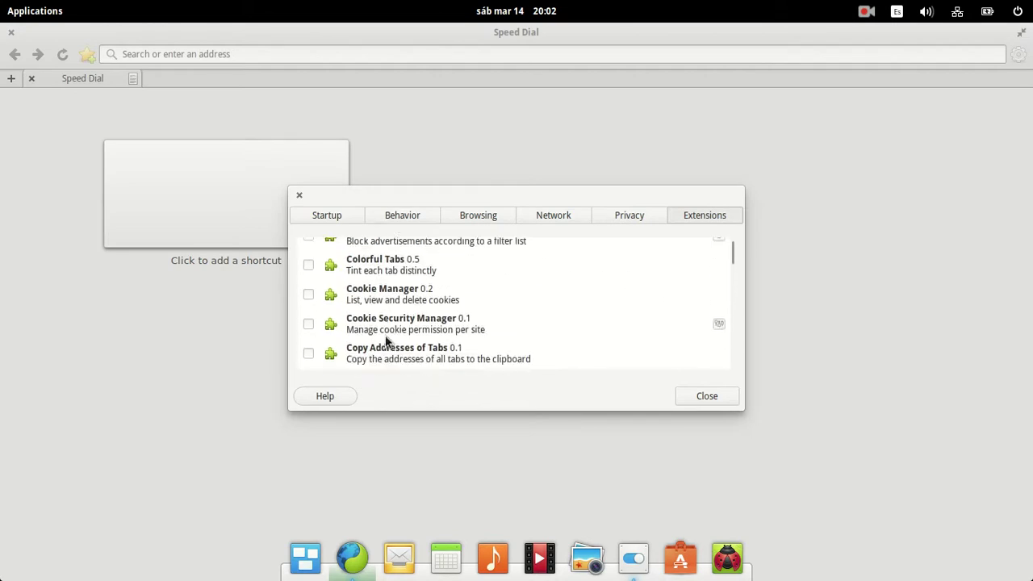
pyautogui.click(728, 400)
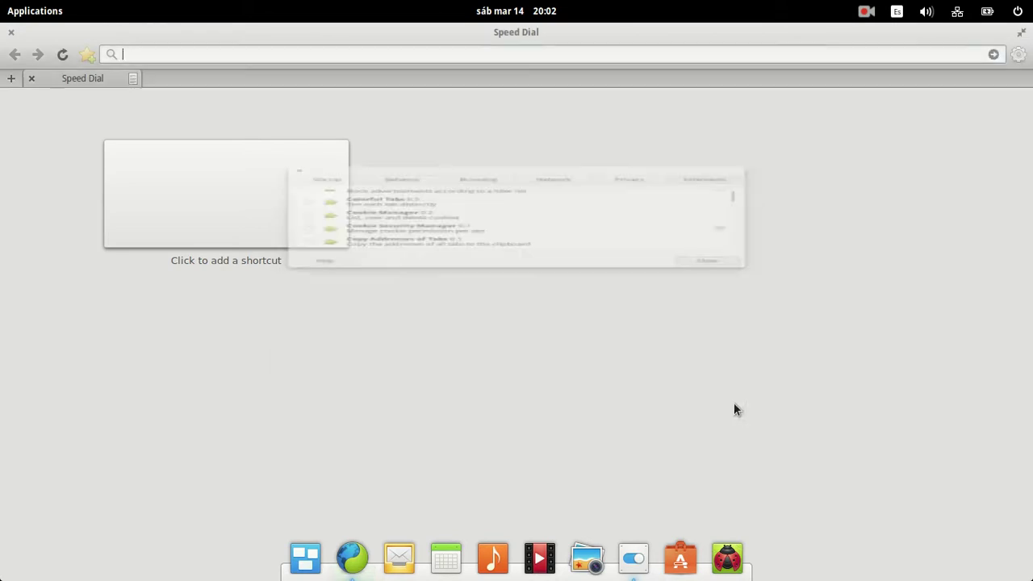